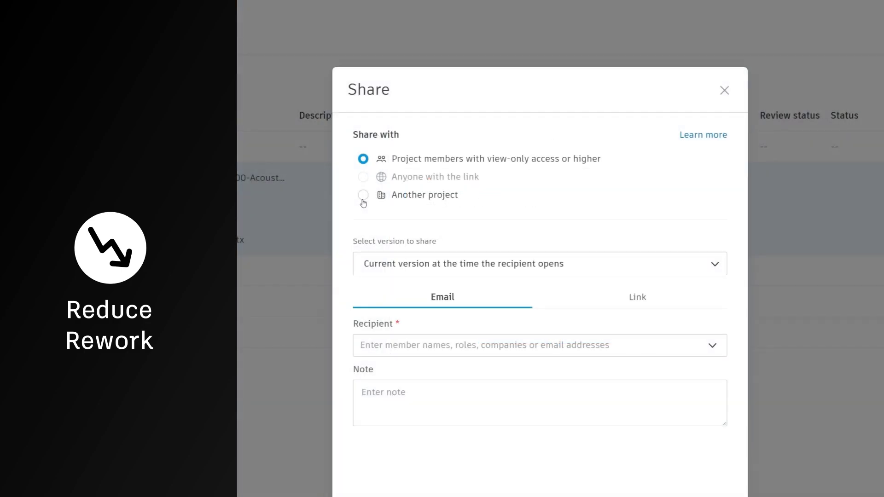
- Choose Another project as the share destination and bring up the list of target projects
left_click(363, 195)
left_click(427, 272)
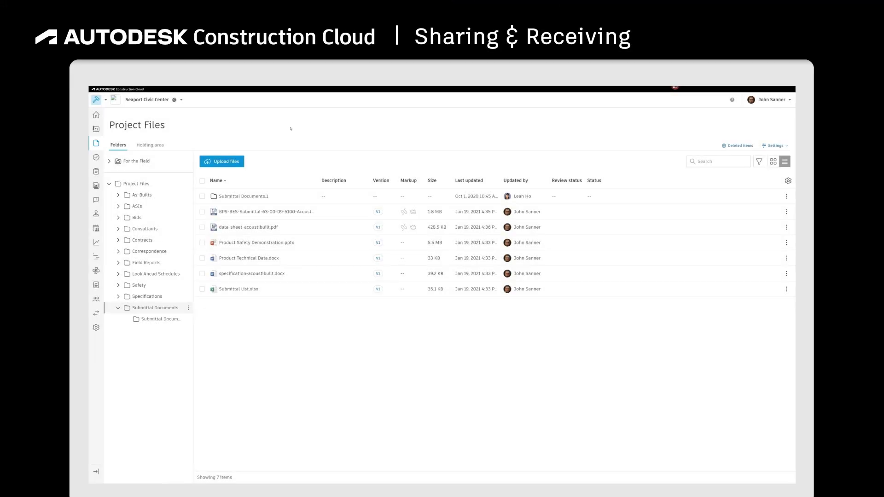
- Share the selected submittal files, including BPS-BES-Submittal PDF and Product Safety Demonstration.pptx, with Hooksett Hospital Renovation
left_click(203, 213)
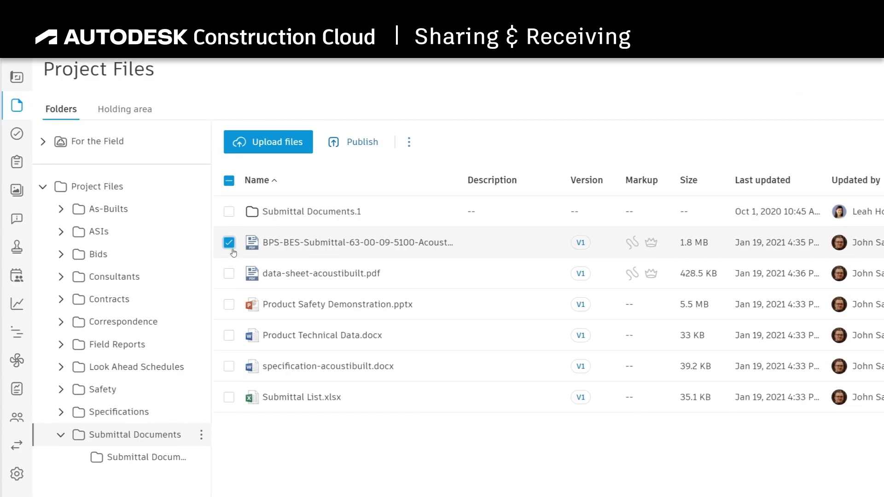
left_click(229, 305)
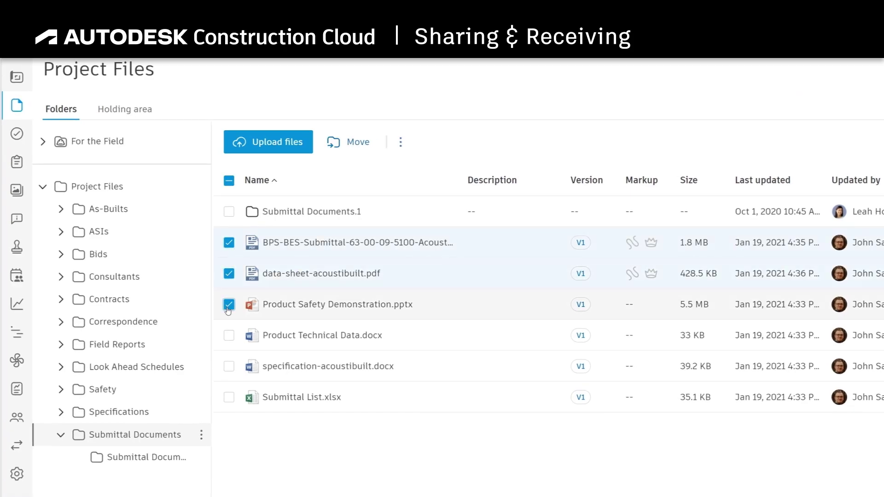
left_click(401, 143)
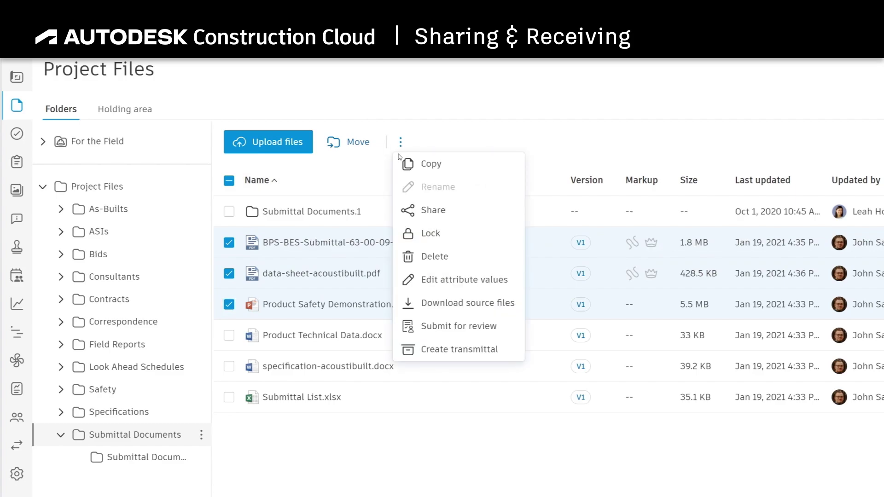
left_click(406, 211)
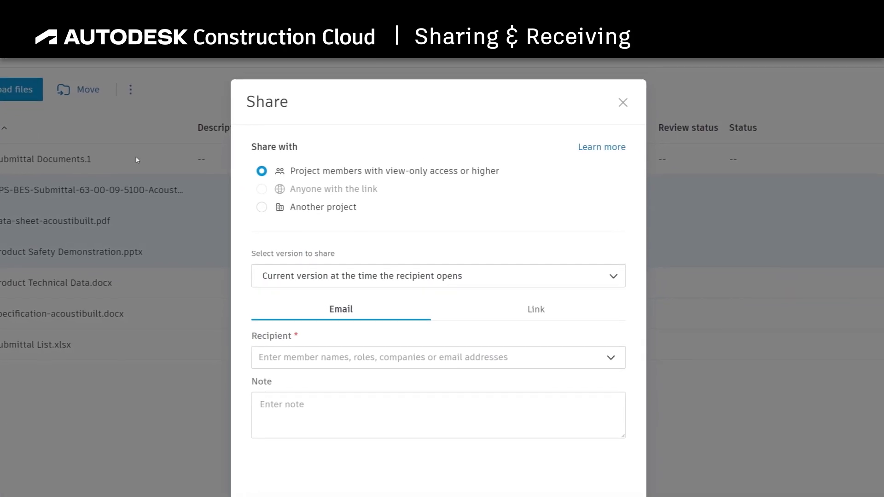
left_click(261, 208)
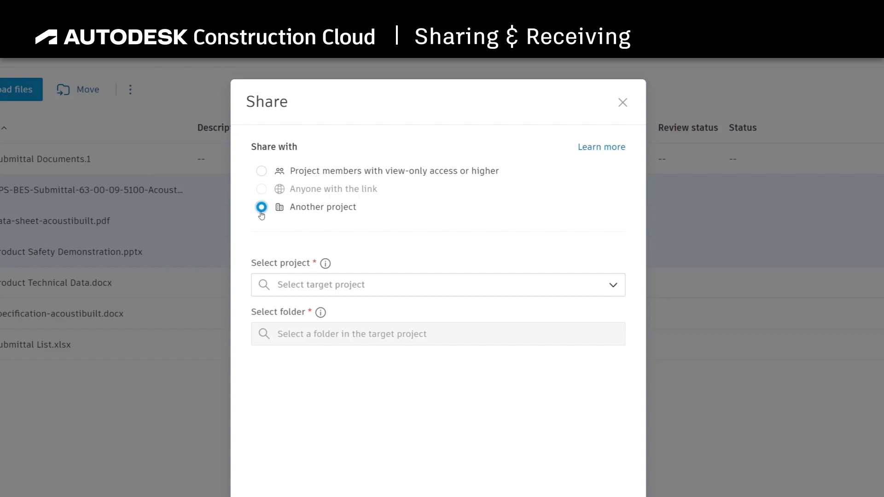
left_click(332, 282)
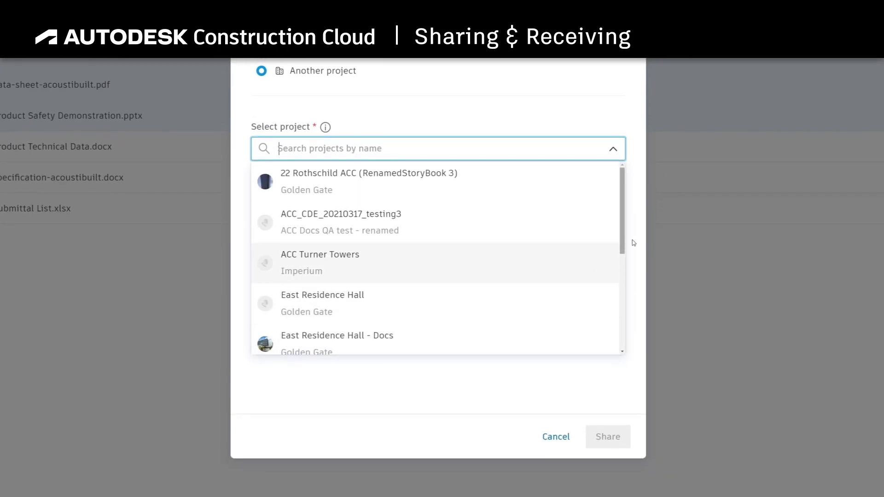
left_click_drag(625, 240, 618, 309)
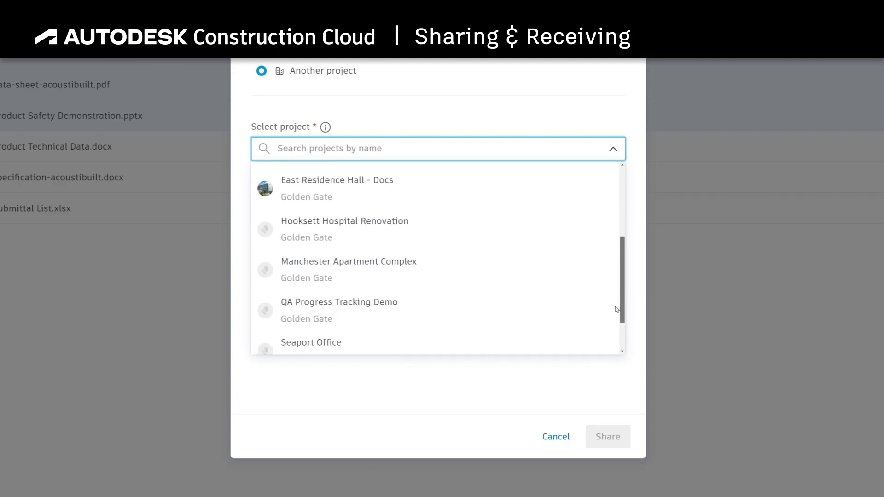
left_click(375, 223)
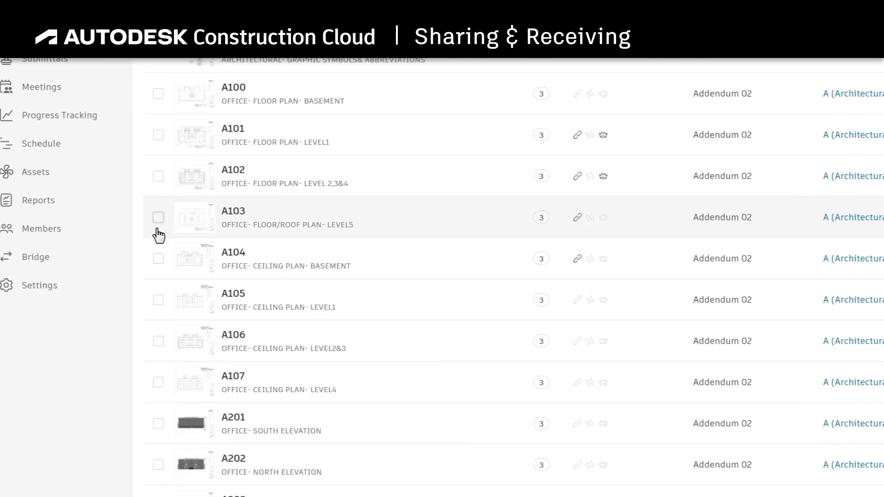
- Share sheets A103, A104 and A105 with anyone who has the link
left_click(168, 218)
left_click(169, 258)
left_click(169, 300)
scroll(196, 286, "up", 4)
left_click(355, 97)
left_click(330, 191)
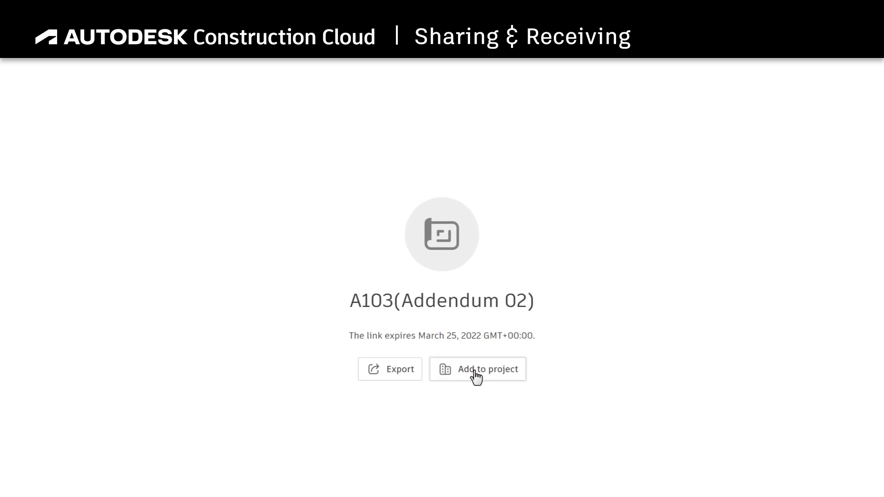
- Add shared sheet A103 (Addendum 02) to the 1 Market ACC project
left_click(476, 369)
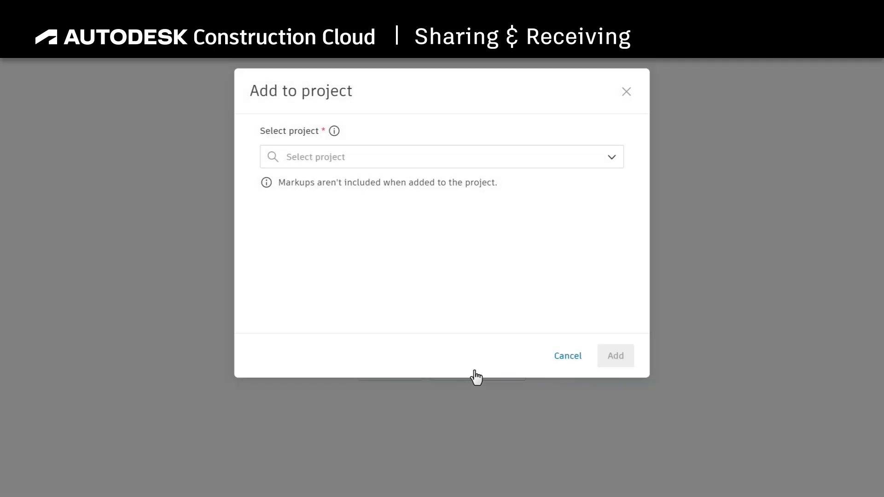
left_click(386, 169)
left_click(374, 211)
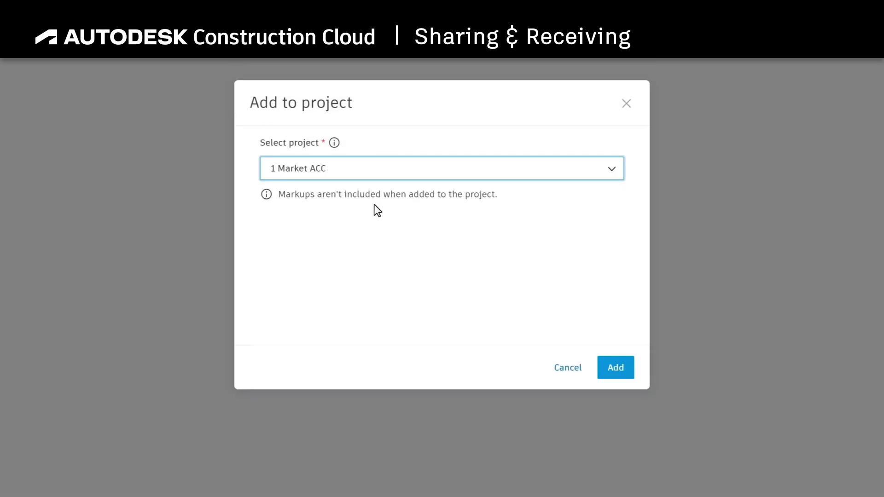
left_click(619, 372)
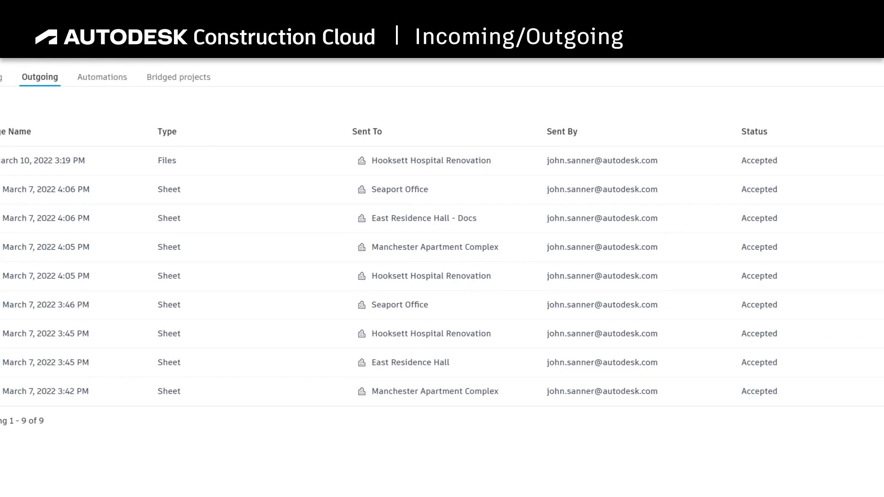
- Open the details of a sent sheet package in Bridge
left_click(55, 191)
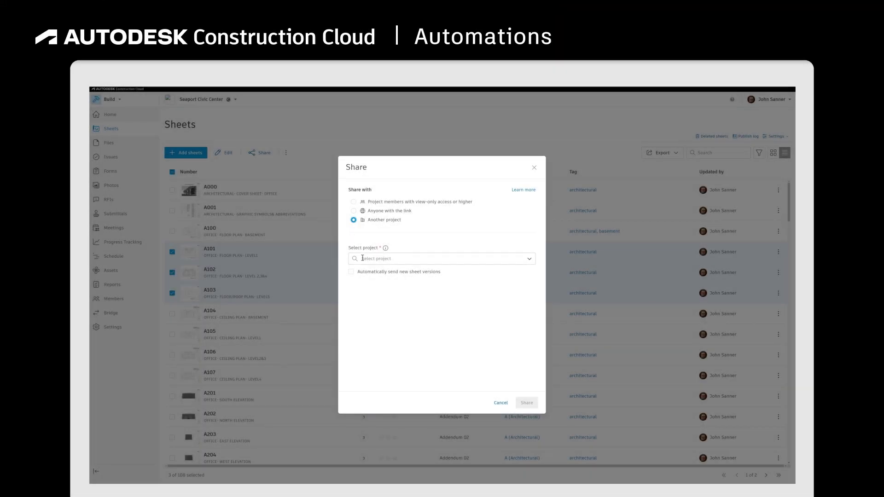
- Share the three sheets with East Residence Hall, automatically sending their new versions
left_click(363, 259)
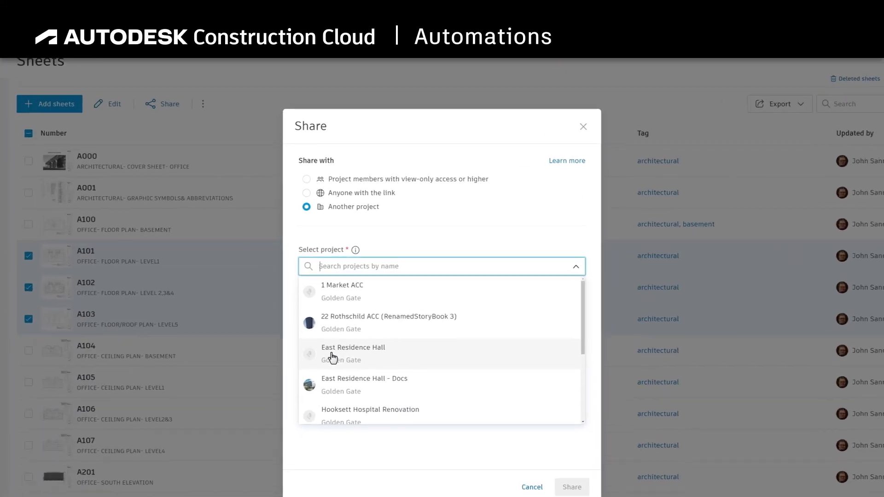
left_click(370, 320)
left_click(277, 293)
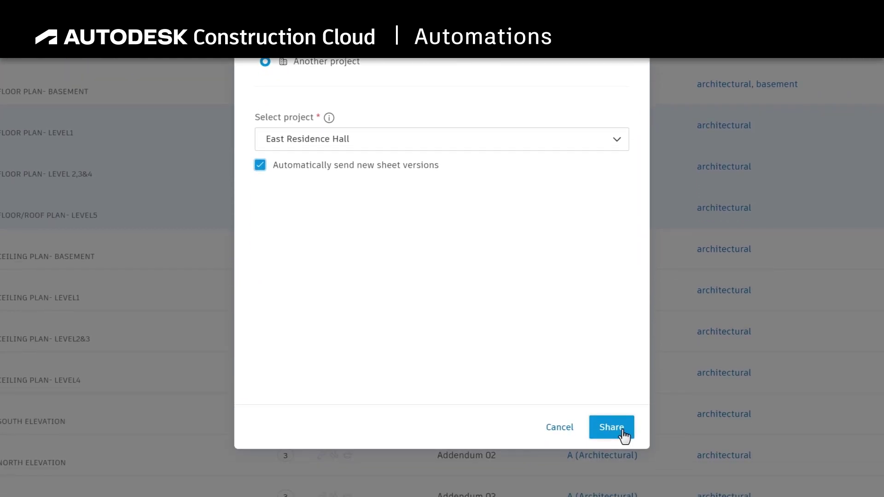
left_click(622, 435)
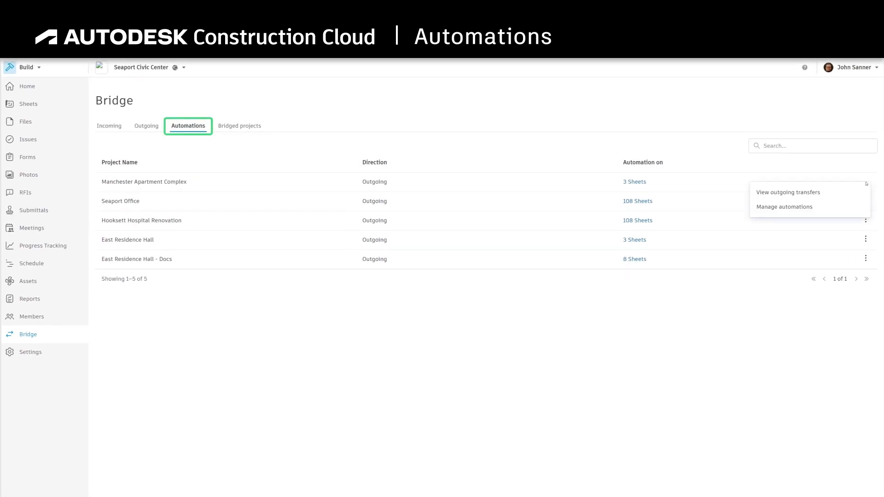
- Delete sheet A103's automation in Manchester Apartment Complex's managed automations
left_click(789, 207)
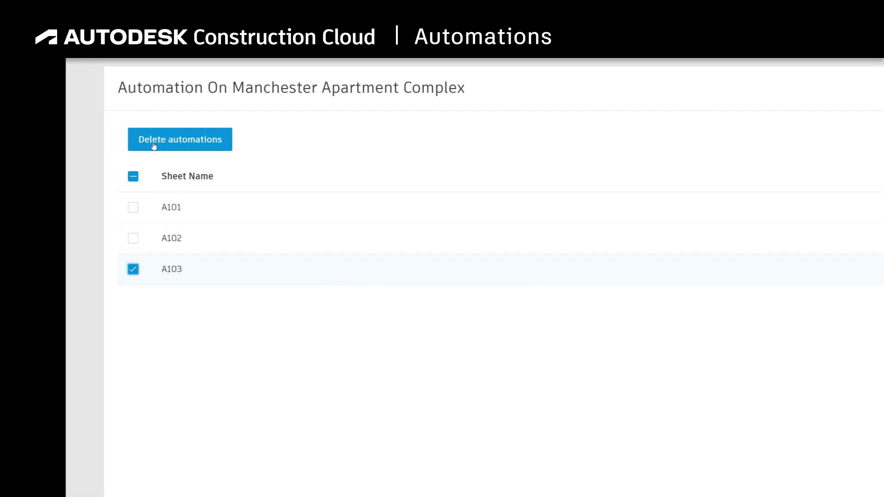
left_click(154, 146)
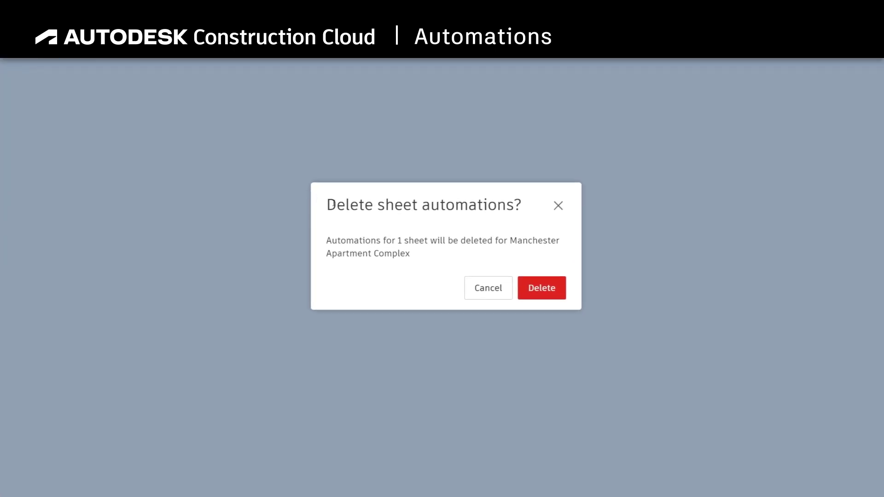
left_click(538, 286)
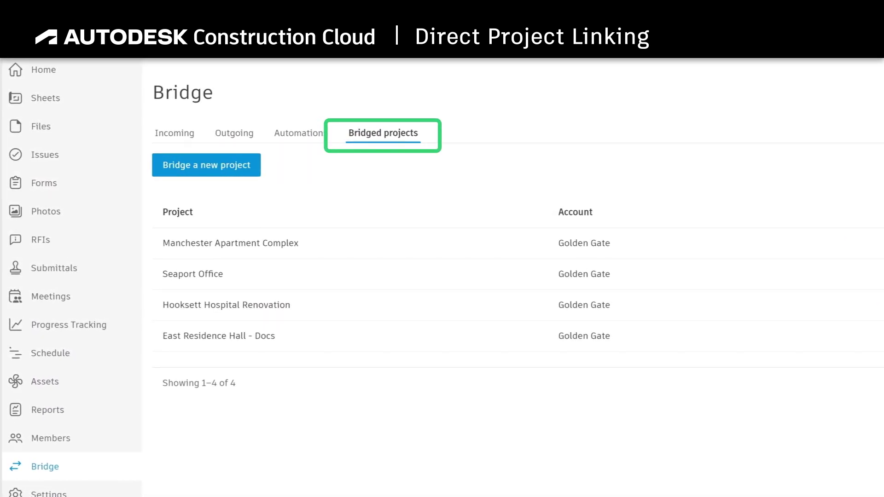
- Invite a colleague by e-mail to bridge a new project, view Seaport Office's admins, then begin deleting it
left_click(192, 164)
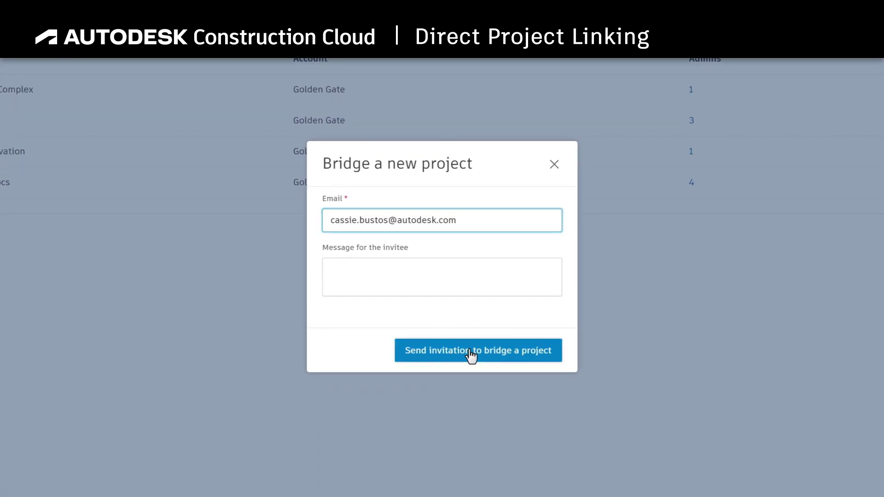
left_click(470, 355)
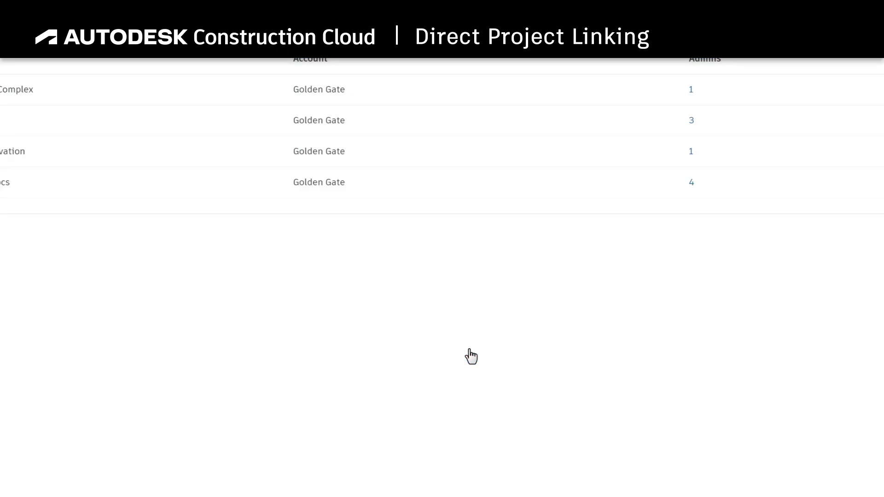
left_click(692, 126)
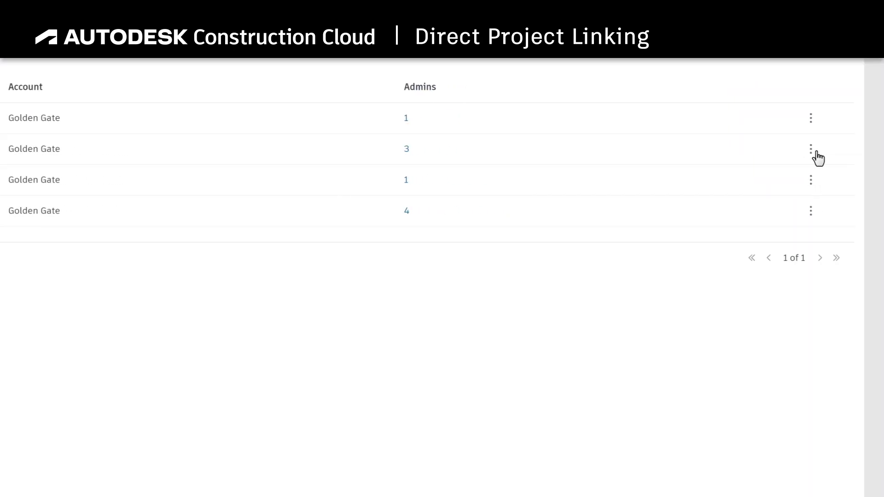
left_click(811, 149)
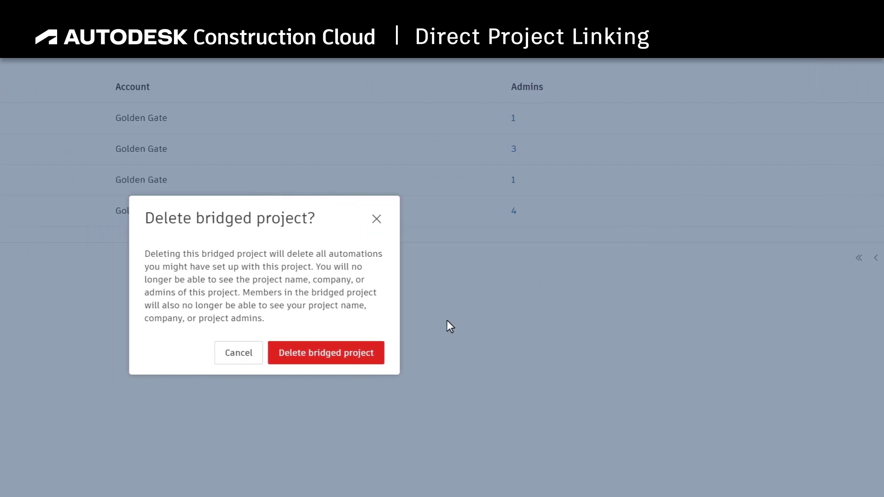